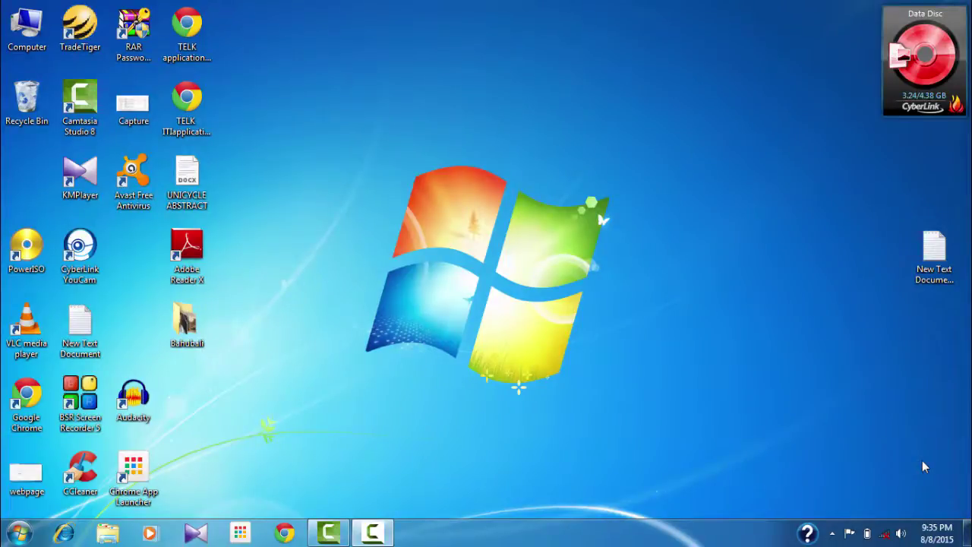
Check Chrome's start page, close it, and go to Control Panel's installed programs list
{"action": "left_click", "coordinate": [284, 533]}
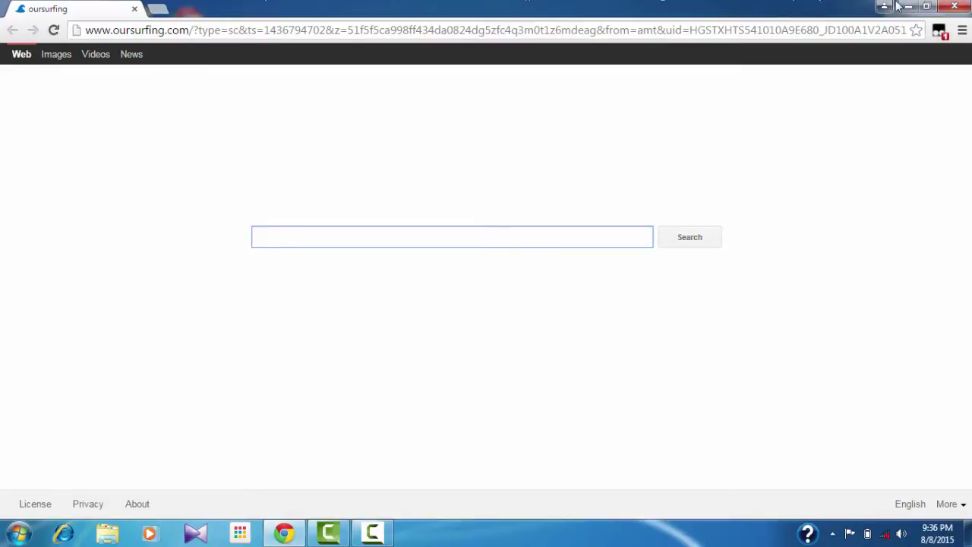
{"action": "left_click", "coordinate": [962, 5]}
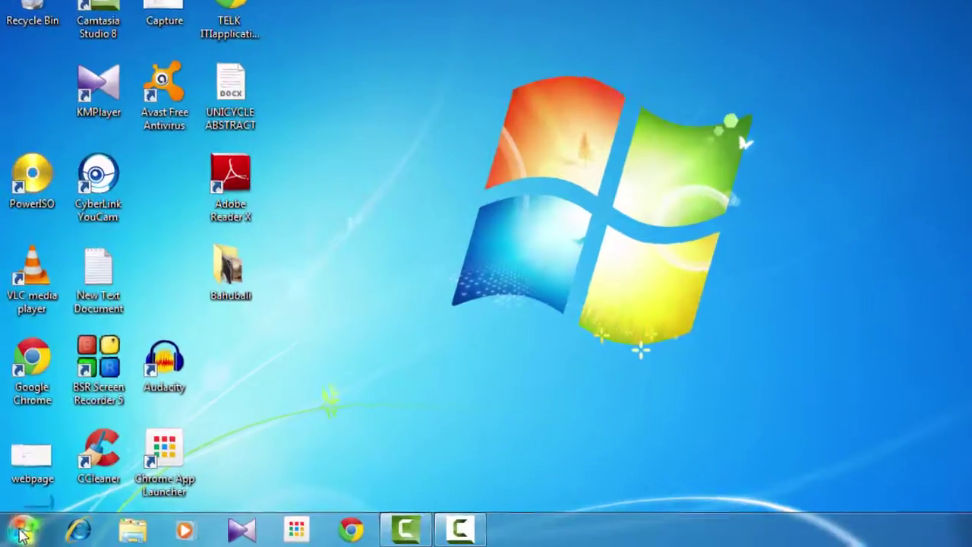
{"action": "left_click", "coordinate": [18, 533]}
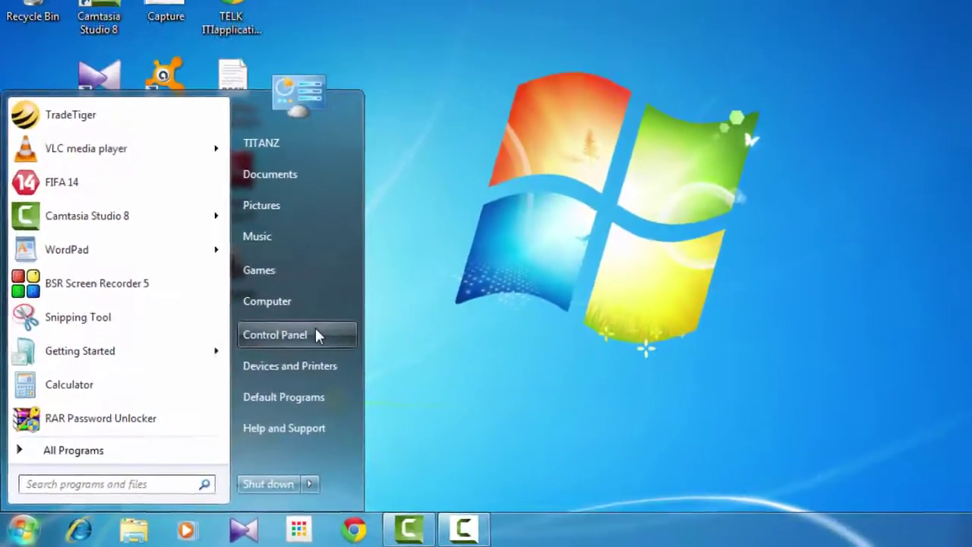
{"action": "left_click", "coordinate": [416, 292]}
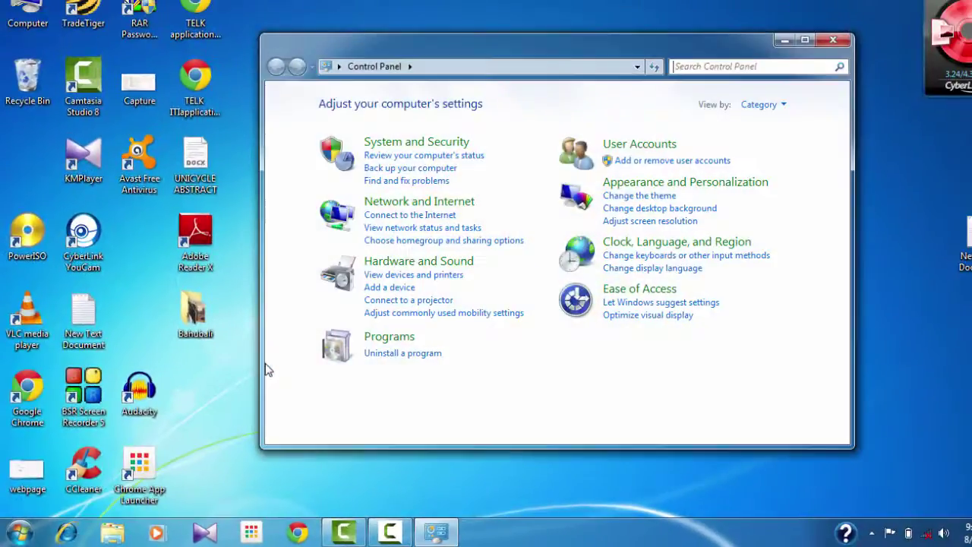
{"action": "left_click", "coordinate": [394, 354]}
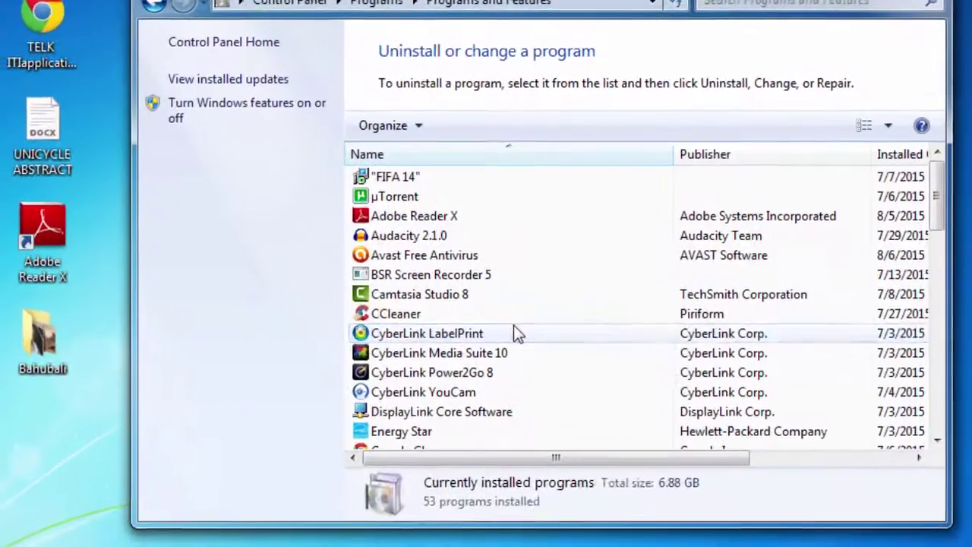
Select 'oursurfing uninstall' in the programs list and start Uninstall/Change
{"action": "left_click", "coordinate": [541, 306]}
{"action": "key", "text": "o"}
{"action": "key", "text": "u"}
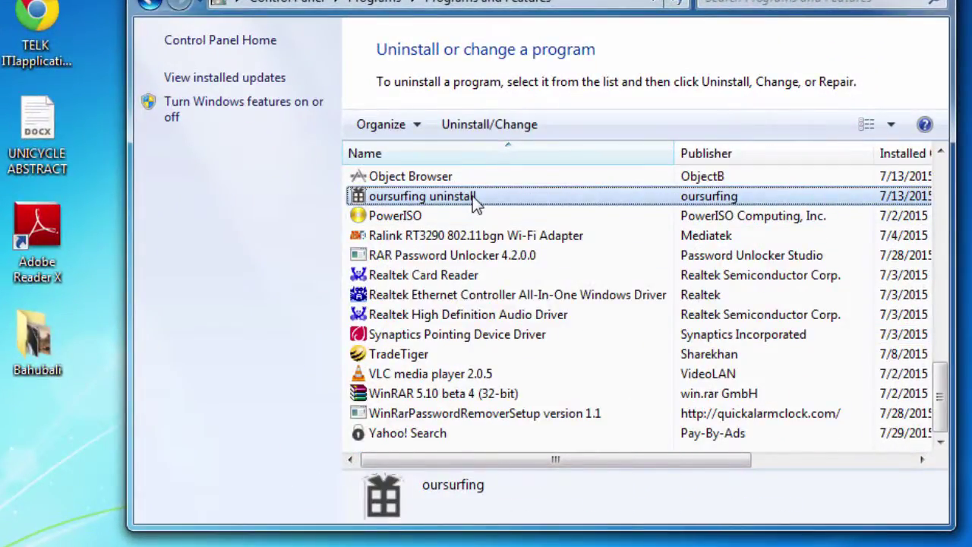
{"action": "left_click", "coordinate": [493, 125]}
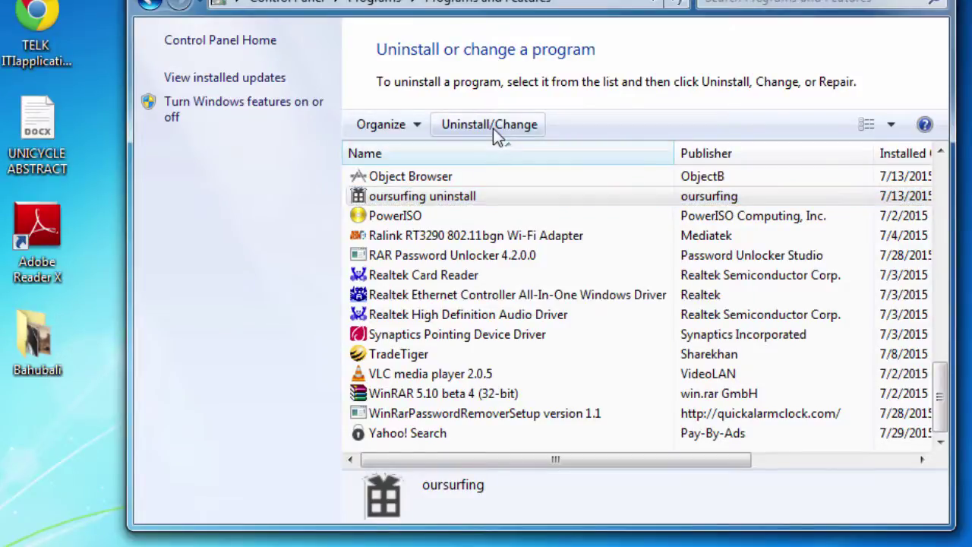
Enter the picture's characters, continue the oursurfing removal, close the uninstaller, and reopen Chrome
{"action": "left_click", "coordinate": [476, 278]}
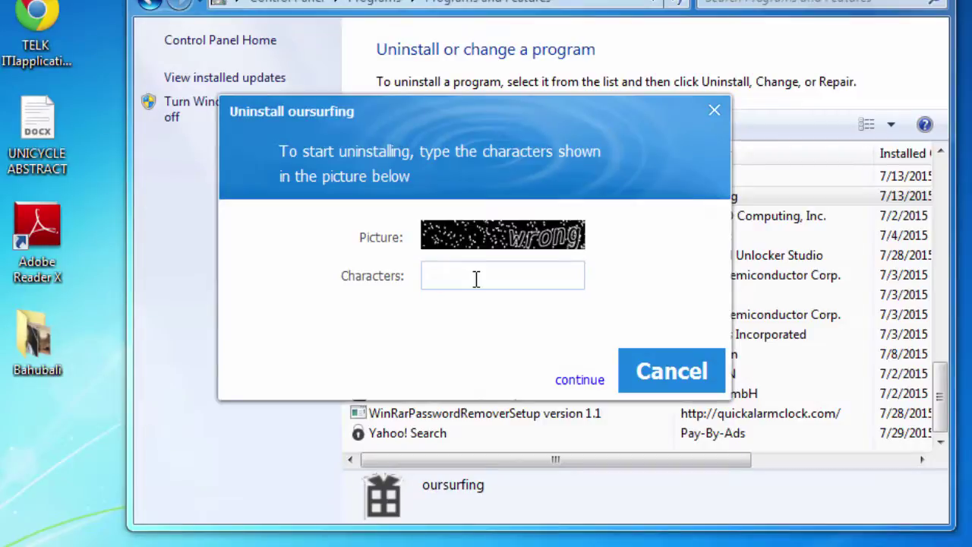
{"action": "type", "text": "wrong"}
{"action": "left_click", "coordinate": [577, 382]}
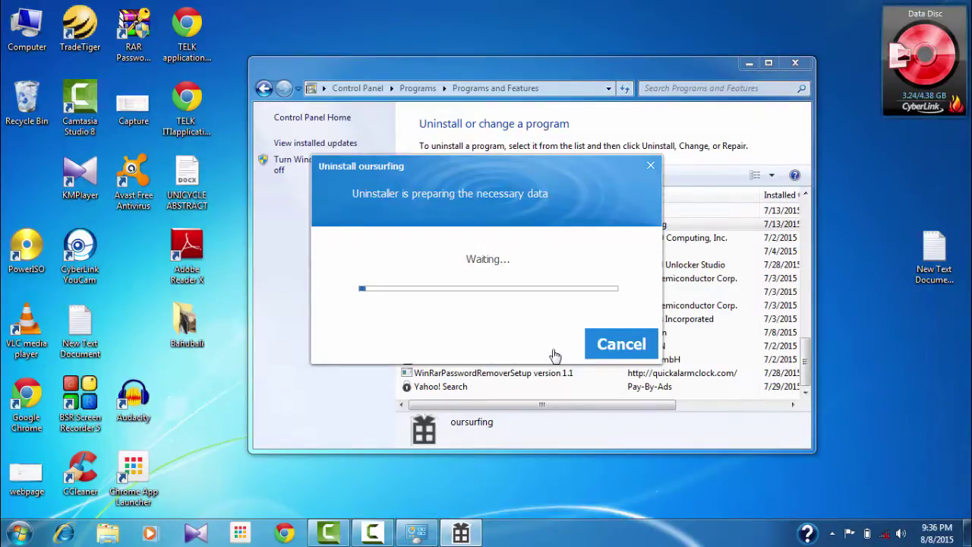
{"action": "left_click", "coordinate": [621, 345]}
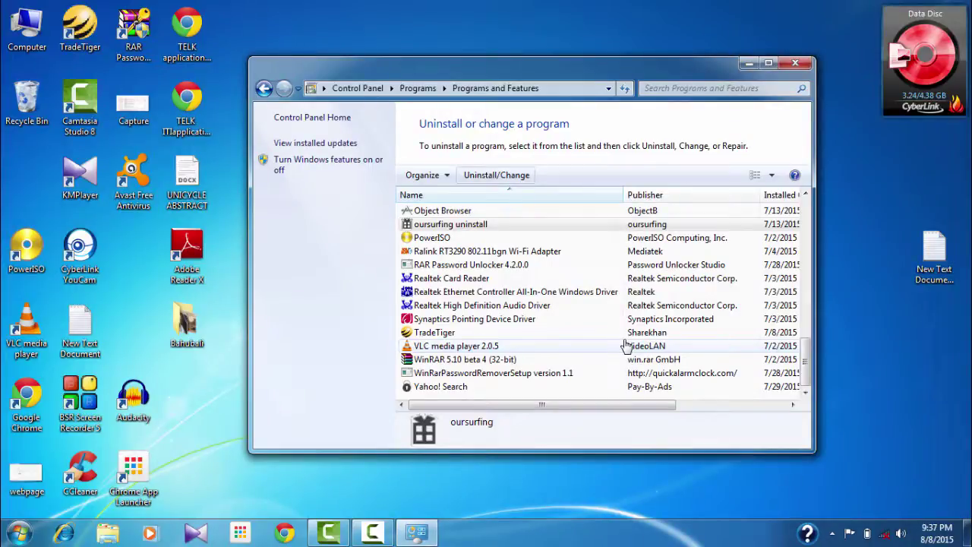
{"action": "left_click", "coordinate": [284, 532]}
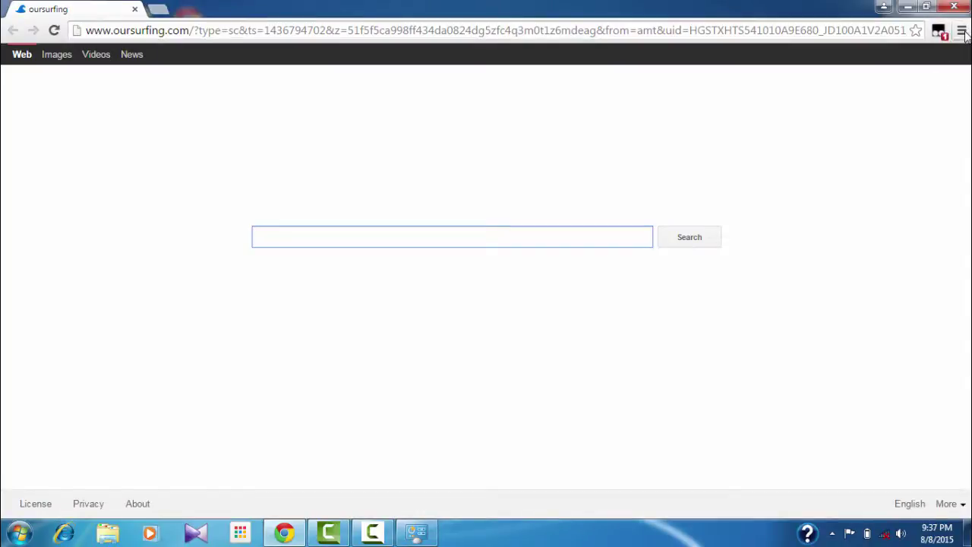
Open Chrome Settings and the 'Set pages' dialog under On startup
{"action": "left_click", "coordinate": [961, 32]}
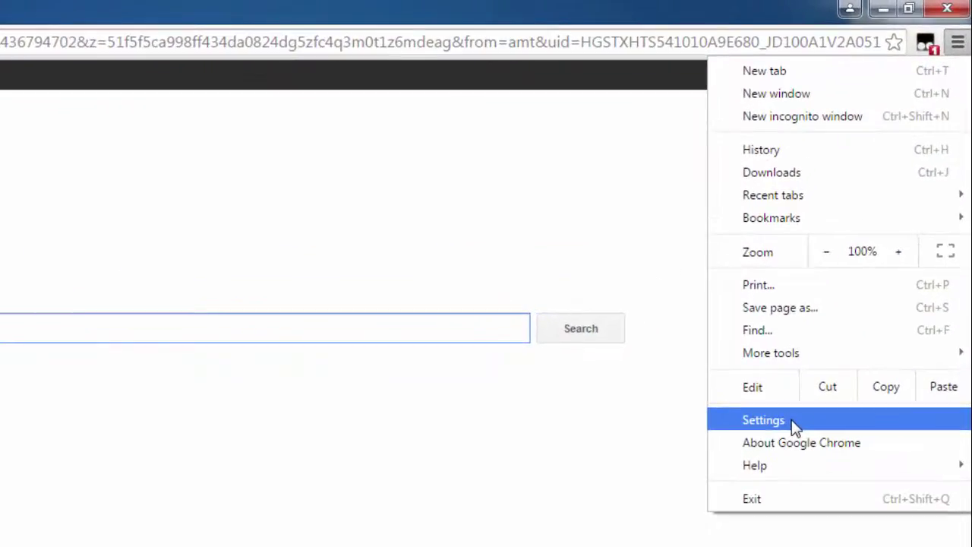
{"action": "left_click", "coordinate": [792, 419]}
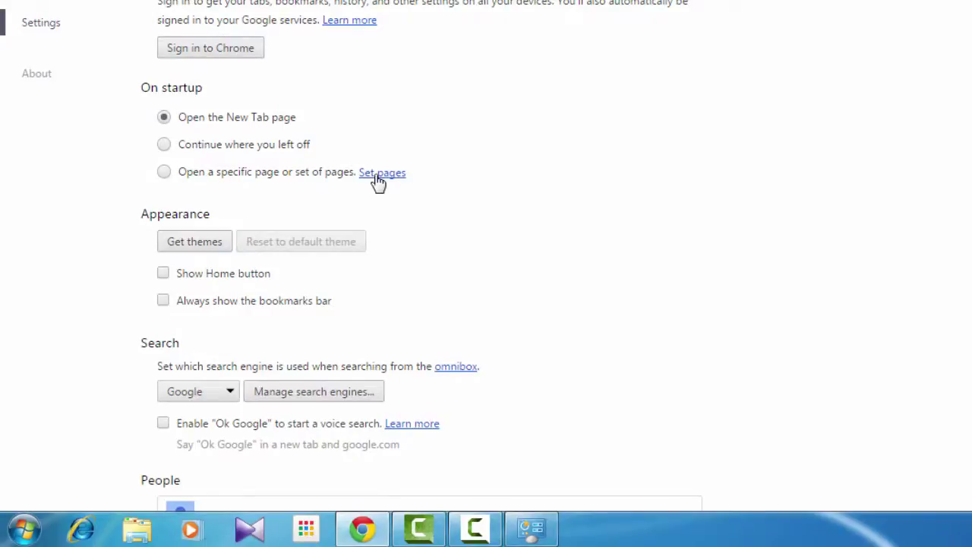
{"action": "left_click", "coordinate": [378, 180]}
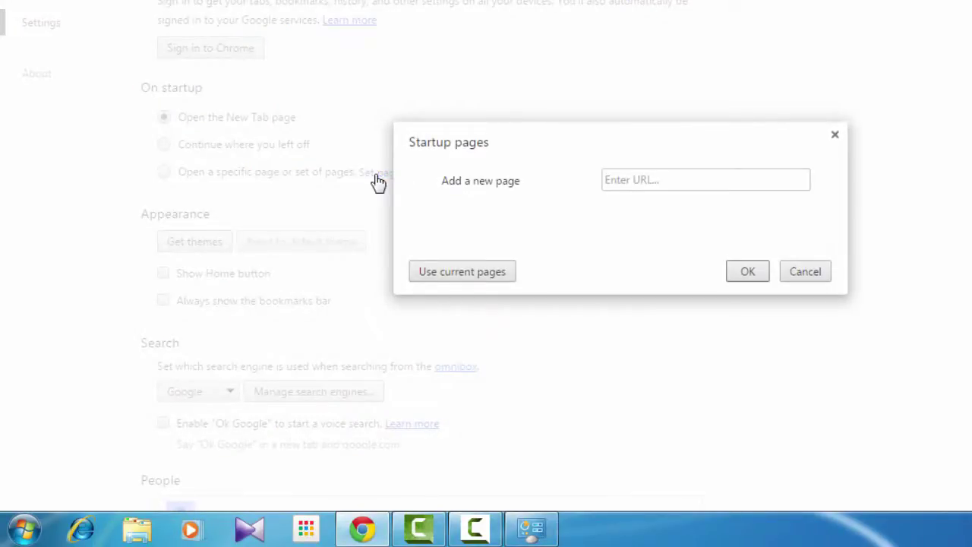
Add about:blank as Chrome's startup page and confirm it
{"action": "left_click", "coordinate": [688, 185]}
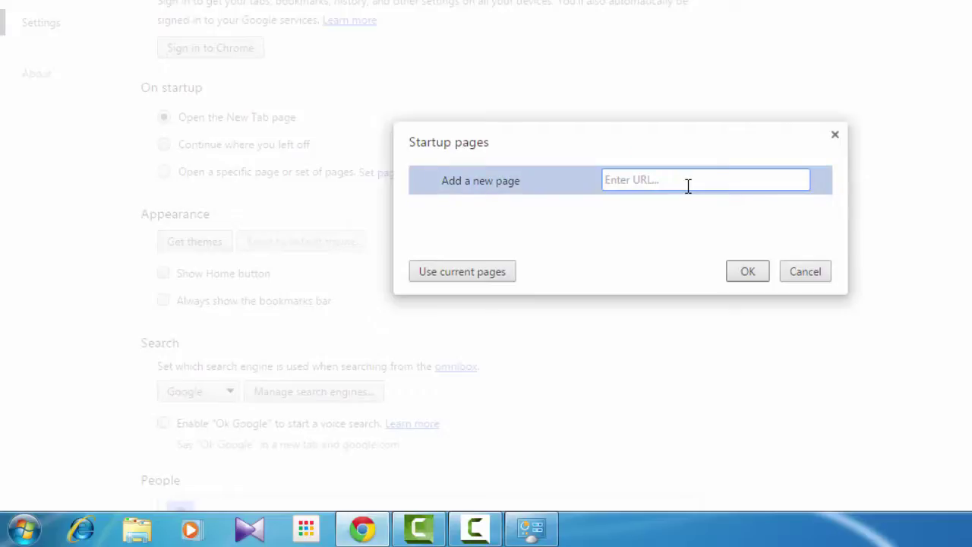
{"action": "type", "text": "about"}
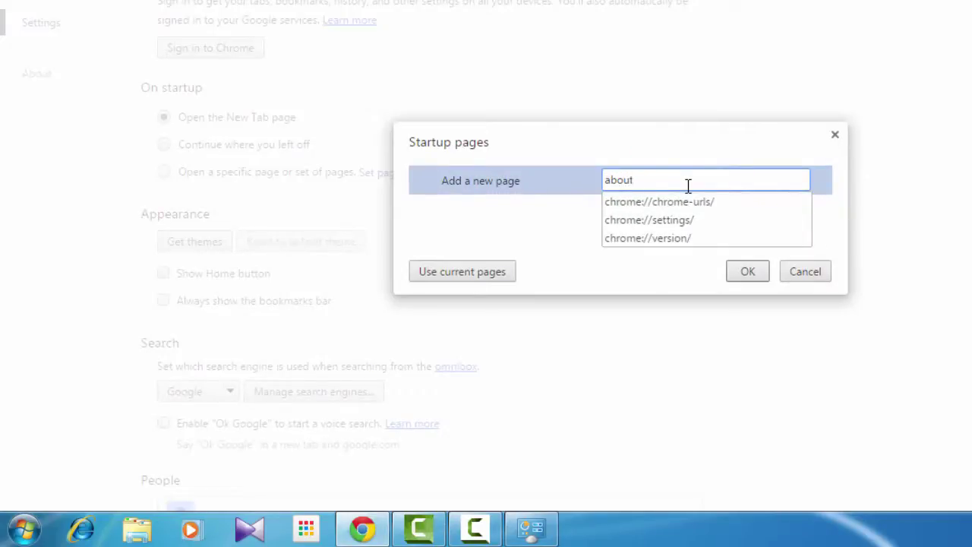
{"action": "type", "text": ":"}
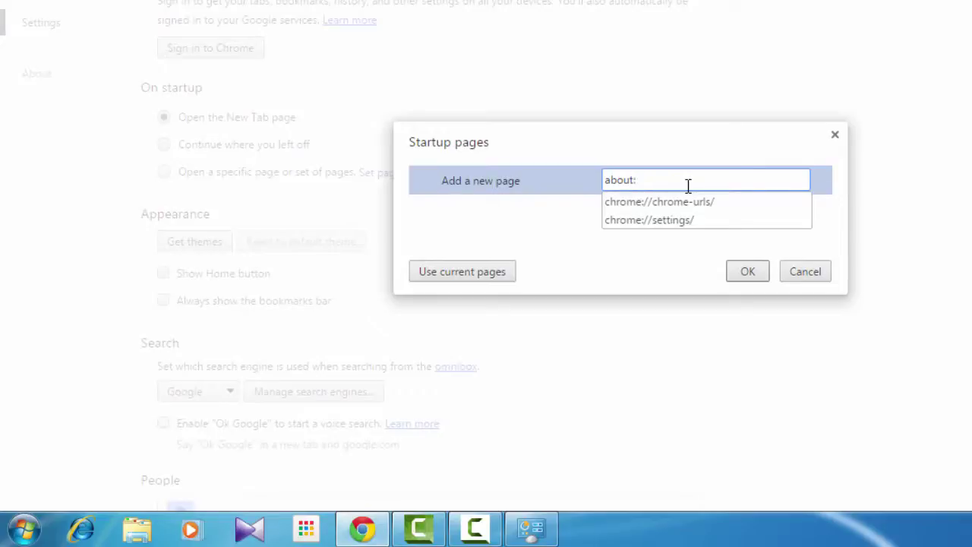
{"action": "type", "text": "blank"}
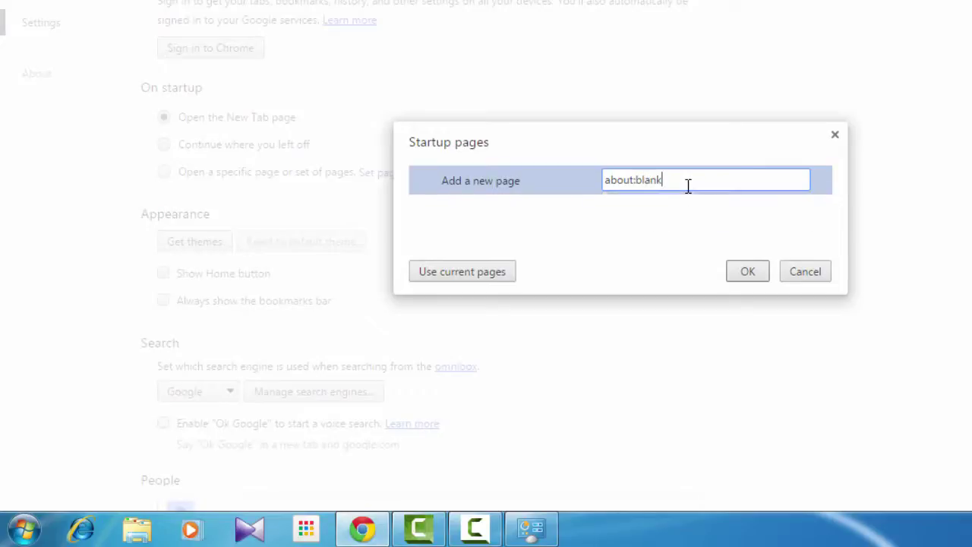
{"action": "left_click", "coordinate": [748, 274]}
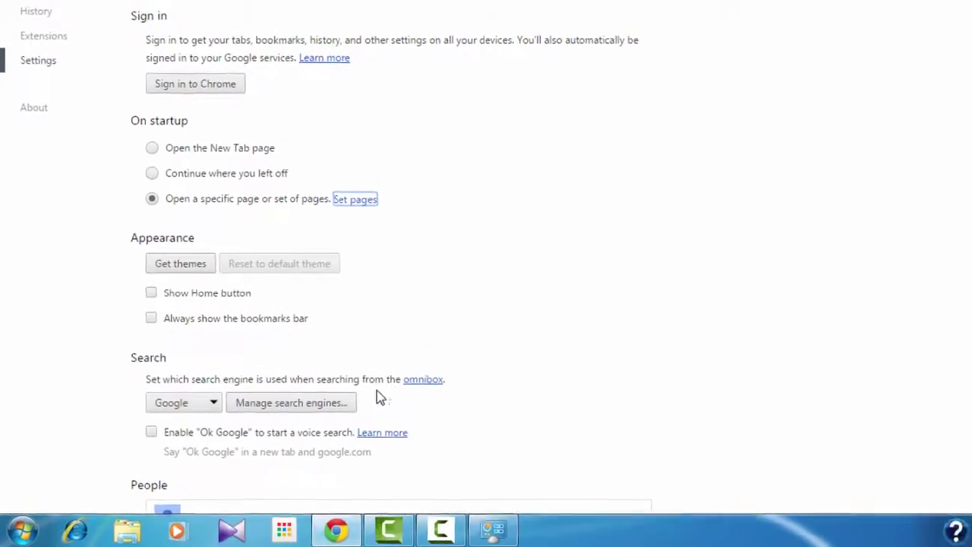
Delete the oursurfing entry in Manage search engines, keeping Google (Default), and close the manager
{"action": "left_click", "coordinate": [287, 414]}
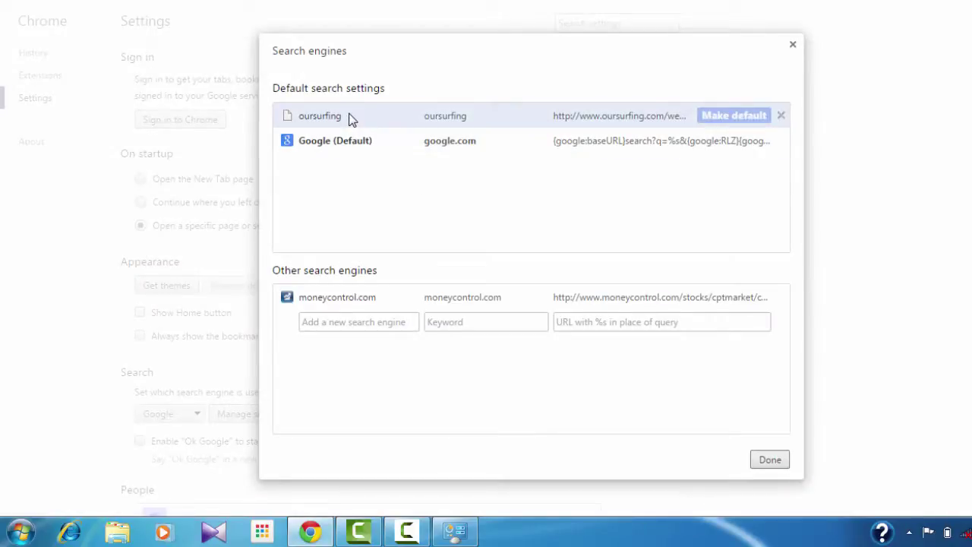
{"action": "mouse_move", "coordinate": [780, 116]}
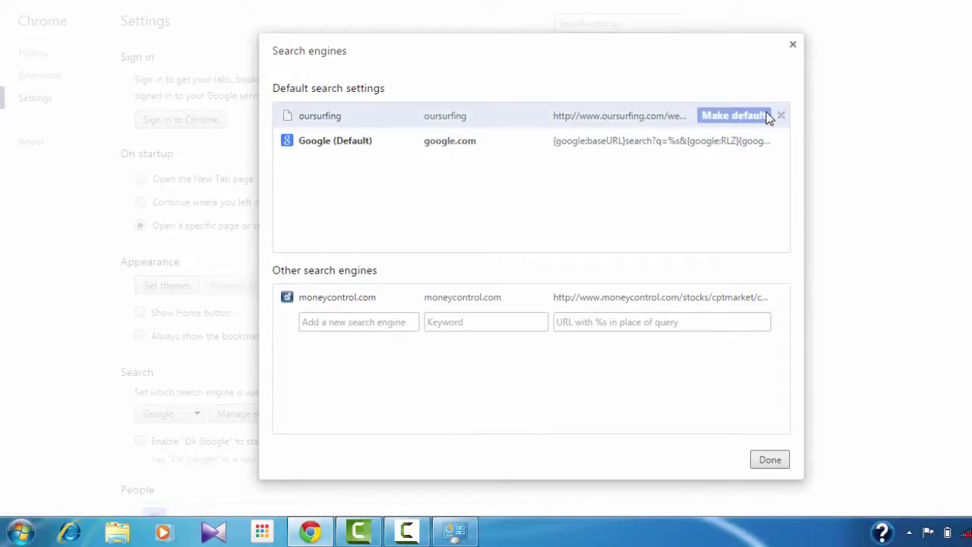
{"action": "left_click", "coordinate": [781, 116]}
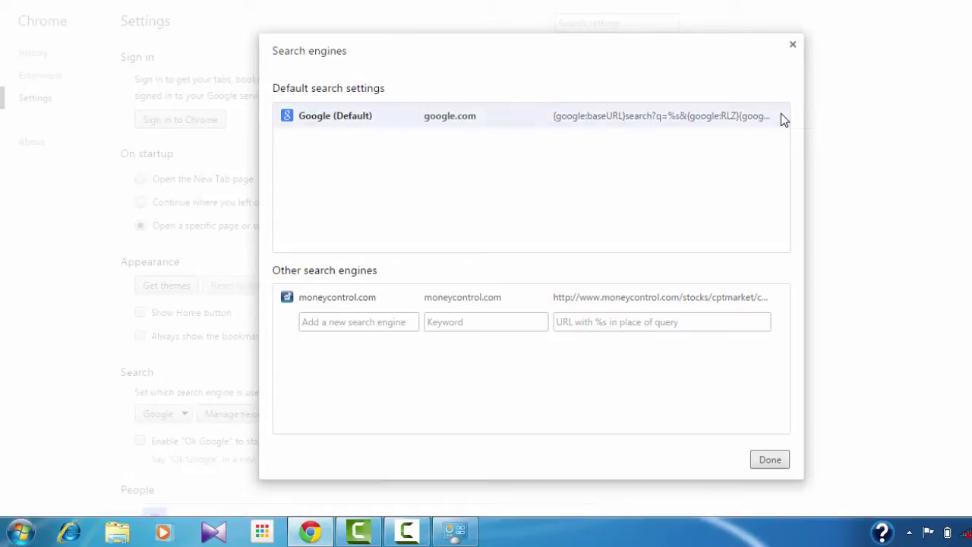
{"action": "left_click", "coordinate": [524, 117]}
{"action": "left_click", "coordinate": [625, 205]}
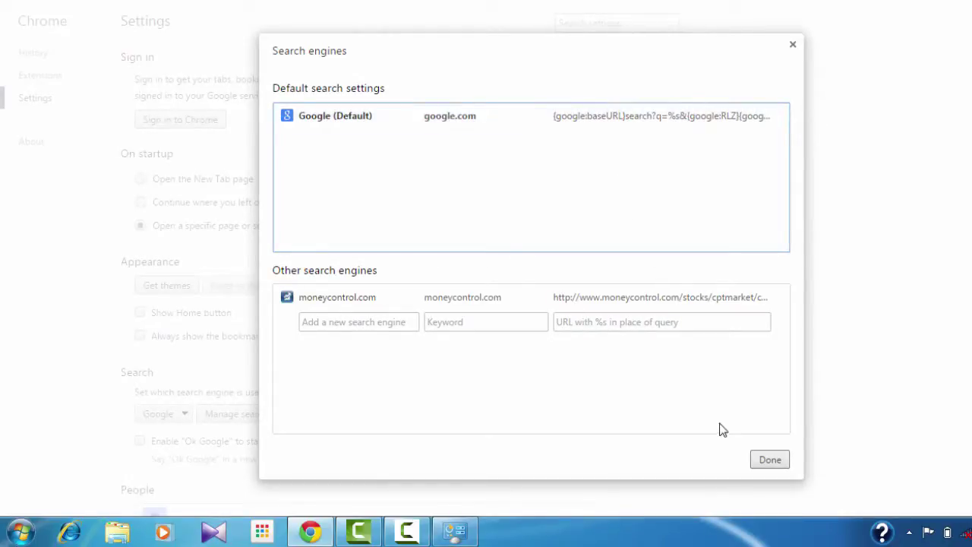
{"action": "left_click", "coordinate": [766, 459]}
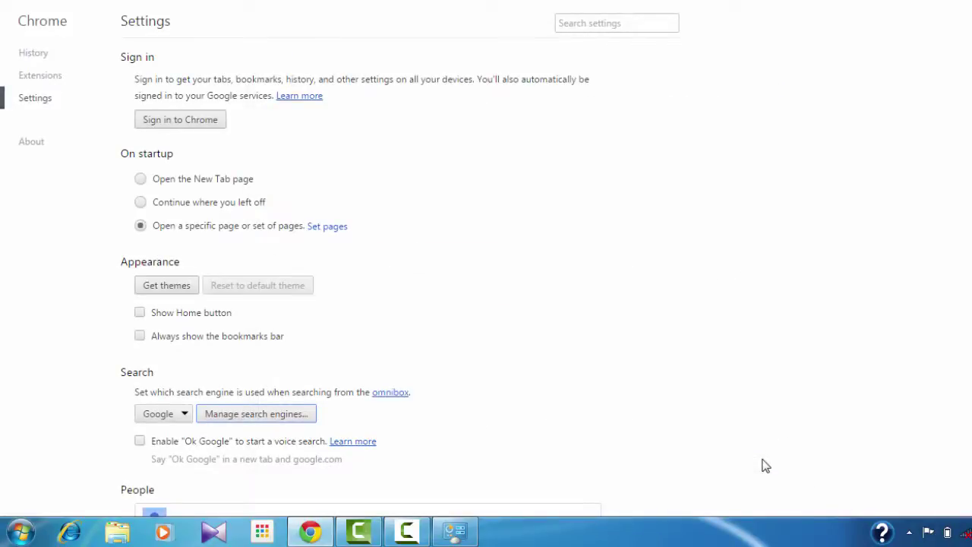
{"action": "scroll", "coordinate": [361, 276], "scroll_direction": "down", "scroll_amount": 2}
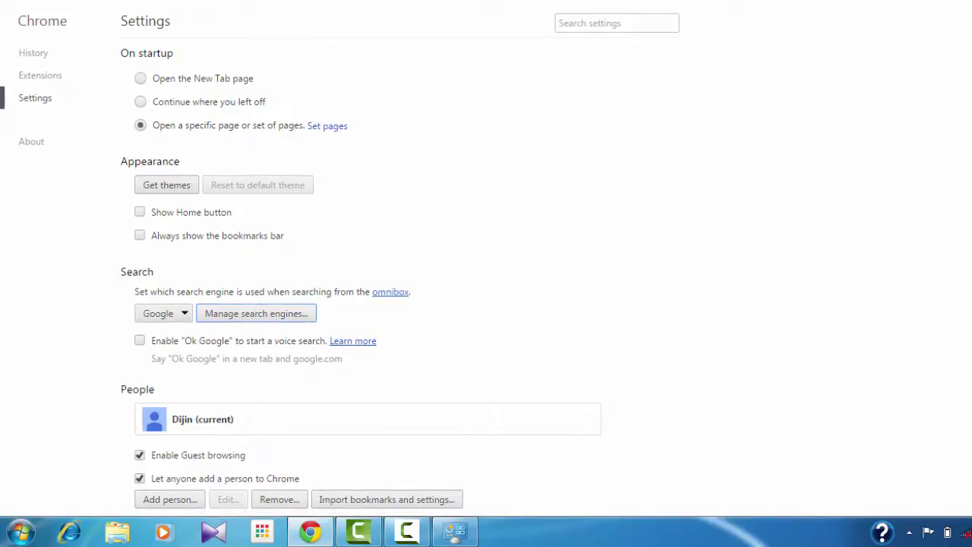
{"action": "scroll", "coordinate": [360, 276], "scroll_direction": "down", "scroll_amount": 2}
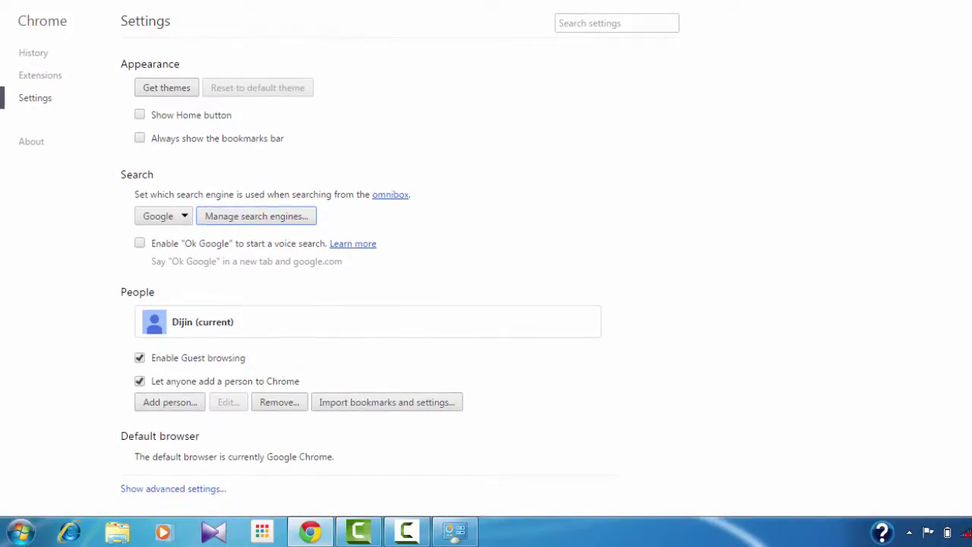
{"action": "scroll", "coordinate": [361, 277], "scroll_direction": "up", "scroll_amount": 3}
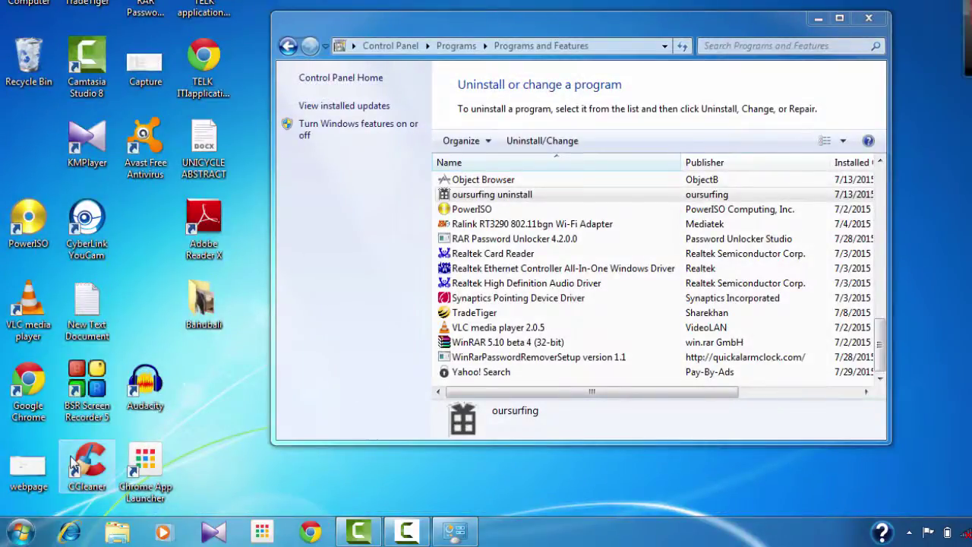
Open Properties of the Google Chrome desktop shortcut
{"action": "left_click", "coordinate": [22, 408]}
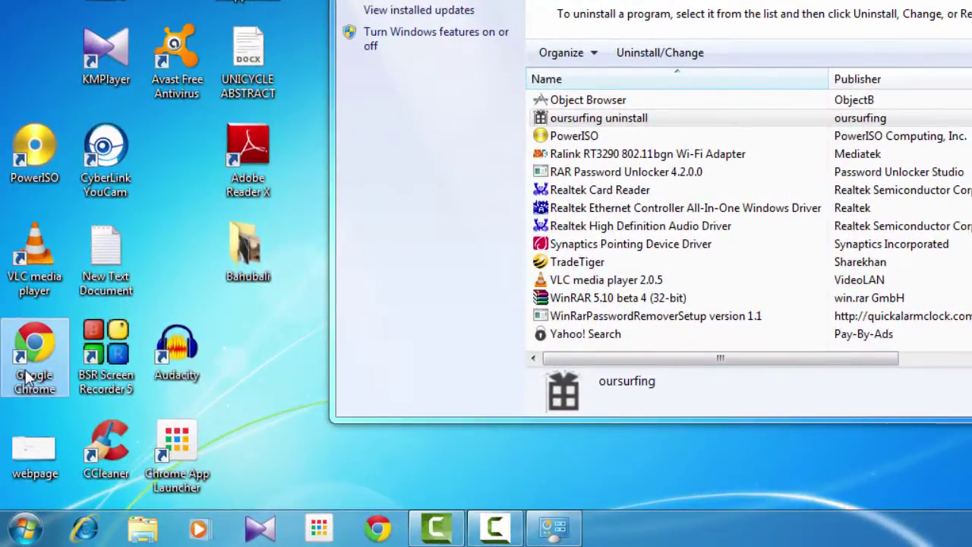
{"action": "right_click", "coordinate": [25, 376]}
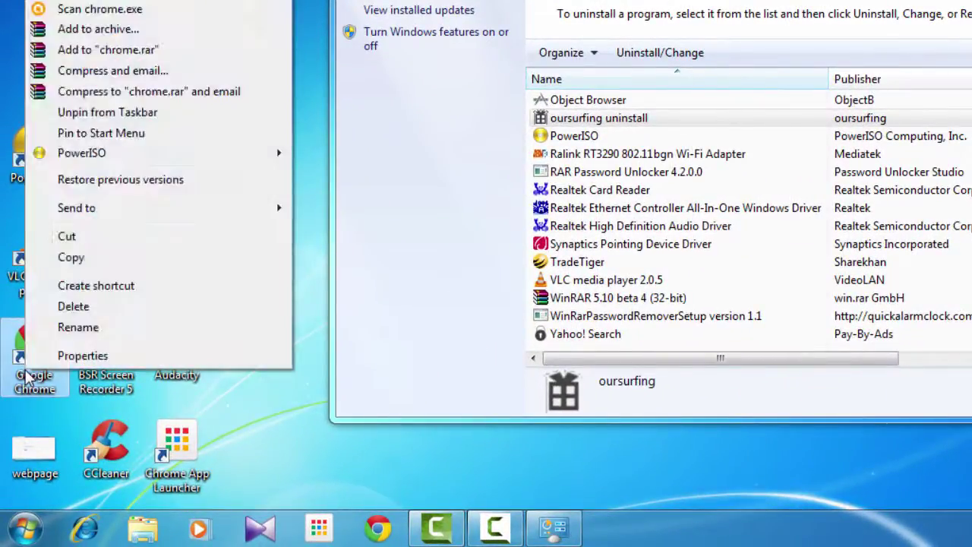
{"action": "left_click", "coordinate": [68, 352]}
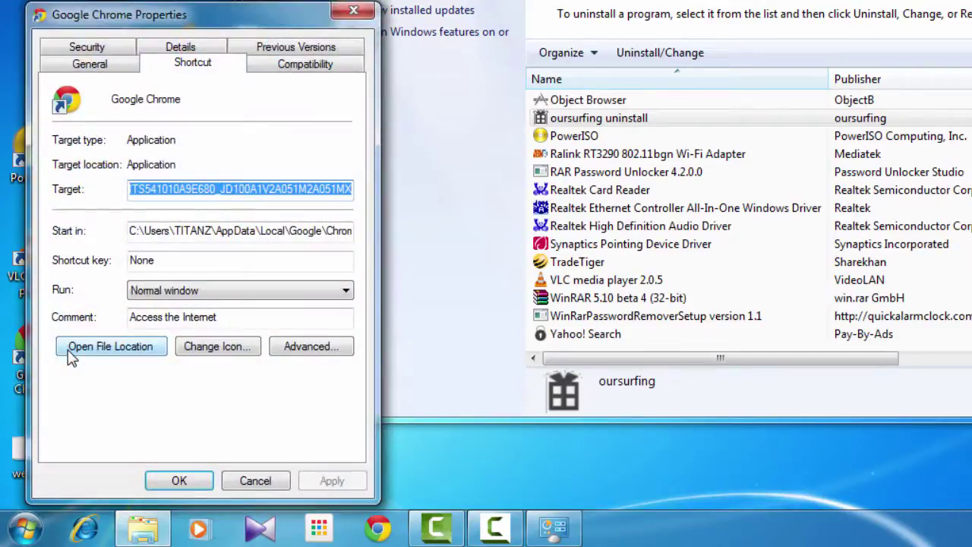
Find where the oursurfing web address begins in the shortcut's Target box
{"action": "left_click", "coordinate": [186, 188]}
{"action": "key", "text": "Left"}
{"action": "key", "text": "Left"}
{"action": "key", "text": "Left"}
{"action": "key", "text": "Left"}
{"action": "key", "text": "Left"}
{"action": "key", "text": "Left"}
{"action": "key", "text": "Left"}
{"action": "key", "text": "Left"}
{"action": "key", "text": "Left"}
{"action": "key", "text": "Left"}
{"action": "key", "text": "Left"}
{"action": "key", "text": "Left"}
{"action": "key", "text": "Left"}
{"action": "key", "text": "Left"}
{"action": "key", "text": "Left"}
{"action": "key", "text": "Left"}
{"action": "key", "text": "Left"}
{"action": "key", "text": "Left"}
{"action": "key", "text": "Left"}
{"action": "key", "text": "Left"}
{"action": "key", "text": "Left"}
{"action": "key", "text": "Left"}
{"action": "key", "text": "Left"}
{"action": "key", "text": "Left"}
{"action": "key", "text": "Left"}
{"action": "key", "text": "Left"}
{"action": "key", "text": "Left"}
{"action": "key", "text": "Left"}
{"action": "key", "text": "Left"}
{"action": "key", "text": "Left"}
{"action": "key", "text": "Left"}
{"action": "key", "text": "Left"}
{"action": "key", "text": "Left"}
{"action": "key", "text": "Left"}
{"action": "key", "text": "Left"}
{"action": "key", "text": "Left"}
{"action": "key", "text": "Left"}
{"action": "key", "text": "Left"}
{"action": "key", "text": "Left"}
{"action": "key", "text": "Left"}
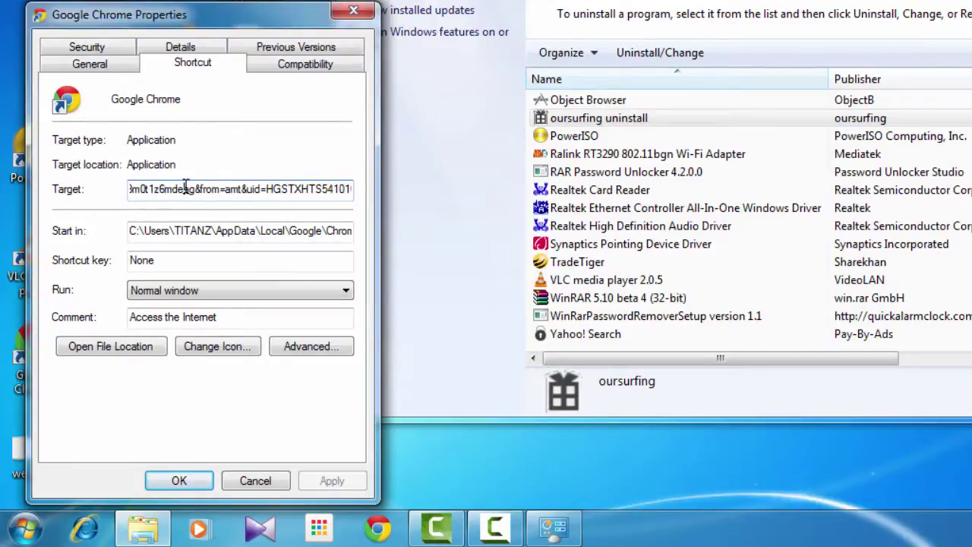
{"action": "key", "text": "ctrl+a"}
{"action": "key", "text": "Delete"}
{"action": "key", "text": "ctrl+z"}
{"action": "key", "text": "Left"}
{"action": "key", "text": "Left"}
{"action": "key", "text": "Left"}
{"action": "key", "text": "Left"}
{"action": "key", "text": "Left"}
{"action": "key", "text": "Left"}
{"action": "key", "text": "Left"}
{"action": "key", "text": "Left"}
{"action": "key", "text": "Left"}
{"action": "key", "text": "Left"}
{"action": "key", "text": "Left"}
{"action": "key", "text": "Left"}
{"action": "key", "text": "Left"}
{"action": "key", "text": "Left"}
{"action": "key", "text": "Left"}
{"action": "key", "text": "Left"}
{"action": "key", "text": "Left"}
{"action": "key", "text": "Left"}
{"action": "key", "text": "Left"}
{"action": "key", "text": "Left"}
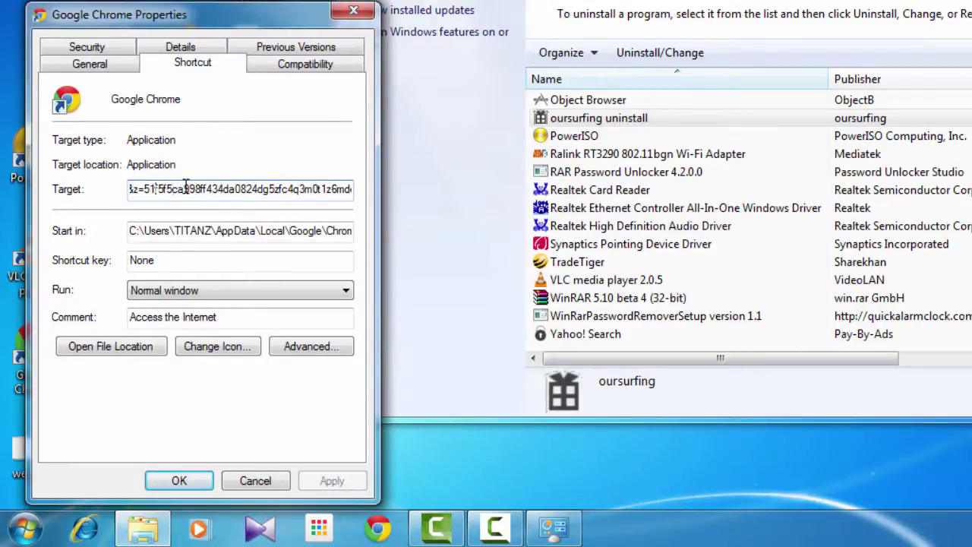
{"action": "key", "text": "Left"}
{"action": "key", "text": "Left"}
{"action": "key", "text": "Left"}
{"action": "key", "text": "Left"}
{"action": "key", "text": "Left"}
{"action": "key", "text": "Left"}
{"action": "key", "text": "Left"}
{"action": "key", "text": "Left"}
{"action": "key", "text": "Left"}
{"action": "key", "text": "Left"}
{"action": "key", "text": "Left"}
{"action": "key", "text": "Left"}
{"action": "key", "text": "Left"}
{"action": "key", "text": "Left"}
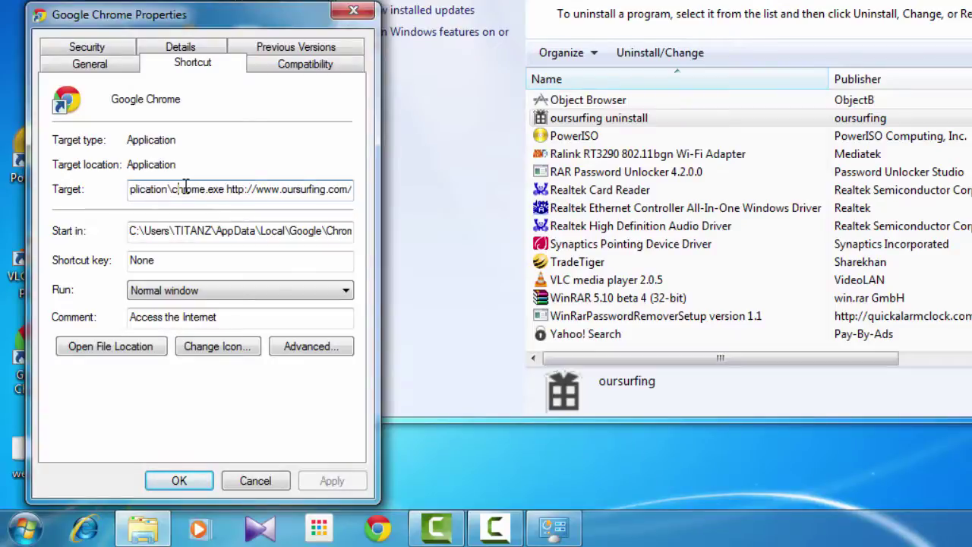
{"action": "key", "text": "Right"}
{"action": "key", "text": "Right"}
{"action": "key", "text": "Right"}
{"action": "key", "text": "Right"}
{"action": "key", "text": "Right"}
{"action": "key", "text": "Right"}
{"action": "key", "text": "Right"}
{"action": "key", "text": "Right"}
{"action": "key", "text": "Right"}
{"action": "key", "text": "Right"}
{"action": "key", "text": "Right"}
{"action": "key", "text": "Right"}
{"action": "key", "text": "Right"}
{"action": "key", "text": "Right"}
{"action": "key", "text": "Right"}
{"action": "key", "text": "Right"}
{"action": "key", "text": "Right"}
{"action": "key", "text": "Right"}
{"action": "key", "text": "Left"}
{"action": "key", "text": "Right"}
{"action": "key", "text": "Right"}
{"action": "key", "text": "Left"}
{"action": "key", "text": "Left"}
{"action": "key", "text": "Left"}
{"action": "key", "text": "Left"}
{"action": "key", "text": "Left"}
{"action": "key", "text": "Left"}
{"action": "key", "text": "Left"}
{"action": "key", "text": "Left"}
{"action": "key", "text": "Left"}
{"action": "key", "text": "Left"}
{"action": "key", "text": "Right"}
{"action": "key", "text": "Right"}
{"action": "key", "text": "Right"}
{"action": "key", "text": "Right"}
{"action": "key", "text": "Right"}
{"action": "key", "text": "Right"}
{"action": "key", "text": "Right"}
{"action": "key", "text": "Right"}
{"action": "key", "text": "Right"}
{"action": "key", "text": "Right"}
{"action": "key", "text": "Right"}
{"action": "key", "text": "Right"}
{"action": "key", "text": "Right"}
{"action": "key", "text": "Right"}
{"action": "key", "text": "Right"}
{"action": "key", "text": "Right"}
{"action": "key", "text": "Right"}
{"action": "key", "text": "Right"}
{"action": "key", "text": "Right"}
{"action": "key", "text": "Right"}
{"action": "key", "text": "Left"}
{"action": "key", "text": "Left"}
{"action": "key", "text": "Left"}
{"action": "key", "text": "Left"}
{"action": "key", "text": "Left"}
{"action": "key", "text": "Left"}
{"action": "key", "text": "Left"}
{"action": "key", "text": "Left"}
{"action": "key", "text": "Left"}
{"action": "key", "text": "Left"}
{"action": "key", "text": "Left"}
{"action": "key", "text": "Left"}
{"action": "key", "text": "Left"}
{"action": "key", "text": "Left"}
{"action": "key", "text": "Left"}
{"action": "key", "text": "Left"}
{"action": "key", "text": "Left"}
{"action": "key", "text": "Left"}
{"action": "key", "text": "Left"}
{"action": "key", "text": "Left"}
Delete everything after chrome.exe in the Target and apply the change
{"action": "left_click_drag", "start_coordinate": [246, 196], "coordinate": [446, 186]}
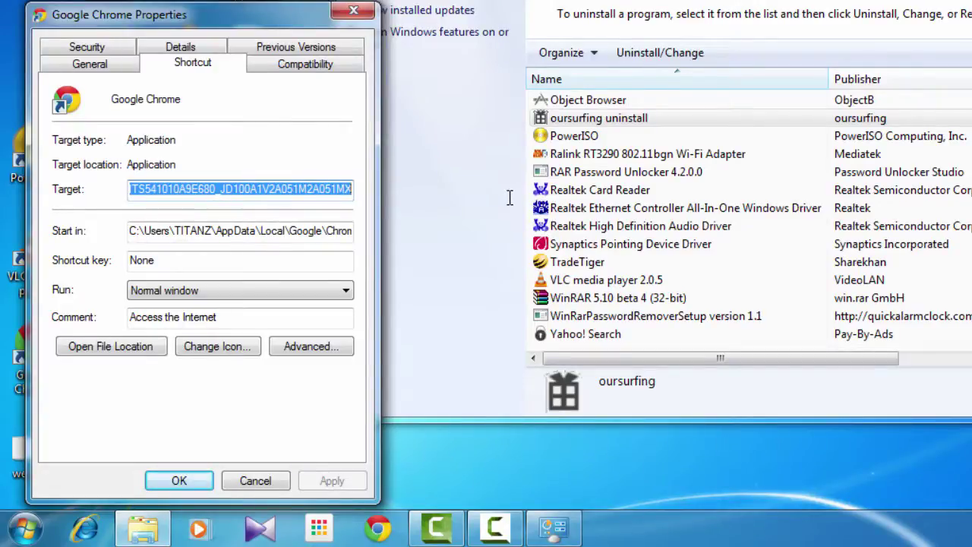
{"action": "key", "text": "Delete"}
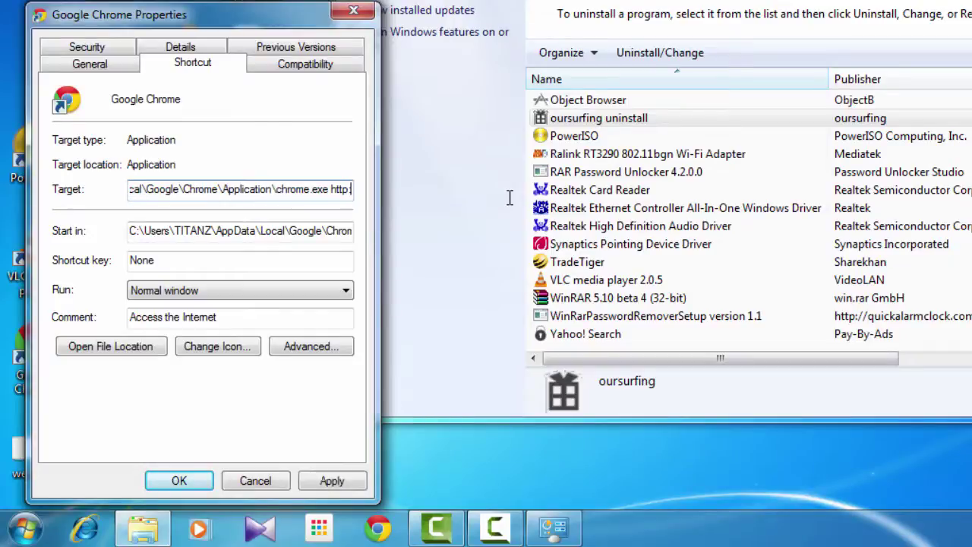
{"action": "key", "text": "BackSpace"}
{"action": "key", "text": "BackSpace"}
{"action": "key", "text": "BackSpace"}
{"action": "key", "text": "BackSpace"}
{"action": "key", "text": "BackSpace"}
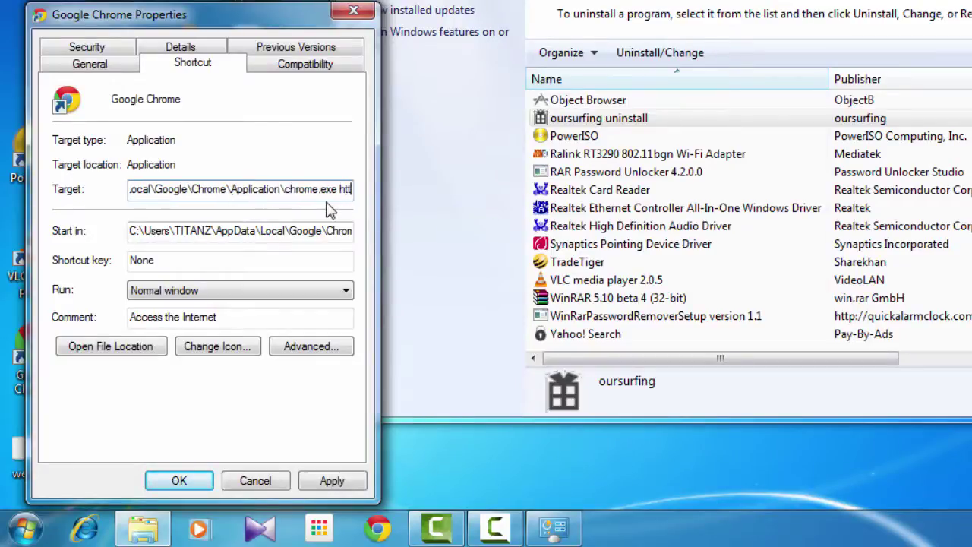
{"action": "key", "text": "BackSpace"}
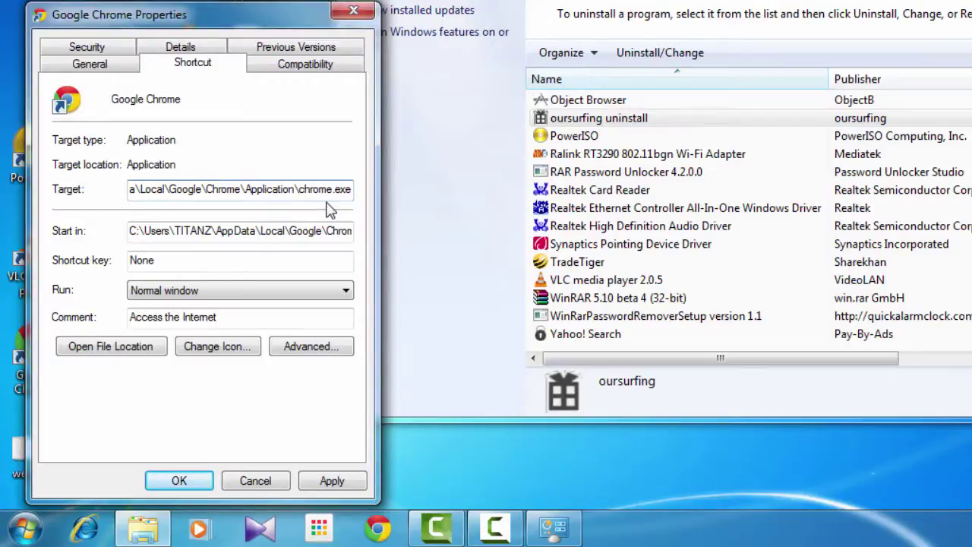
{"action": "left_click", "coordinate": [332, 481]}
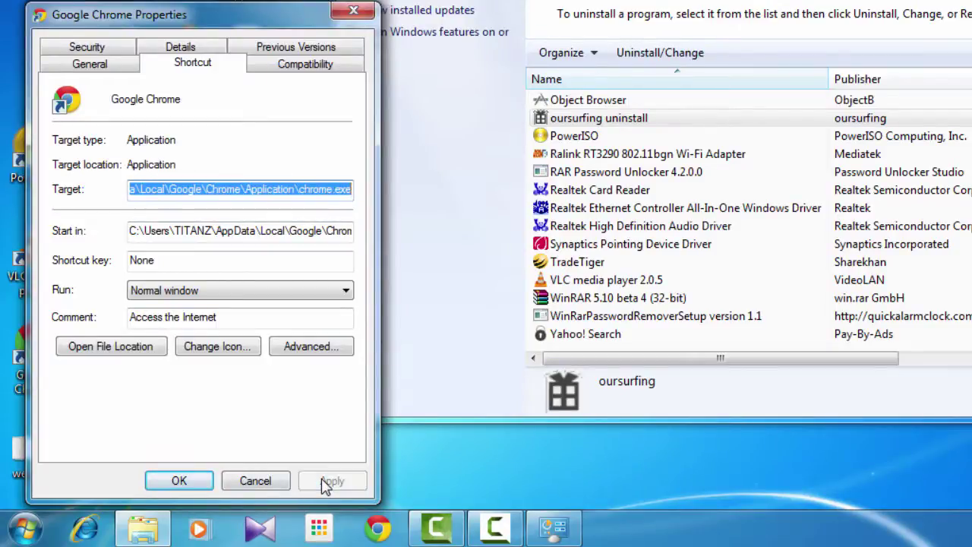
Confirm the shortcut properties with OK, relaunch Chrome to test it, and open the Run dialog
{"action": "left_click", "coordinate": [179, 481]}
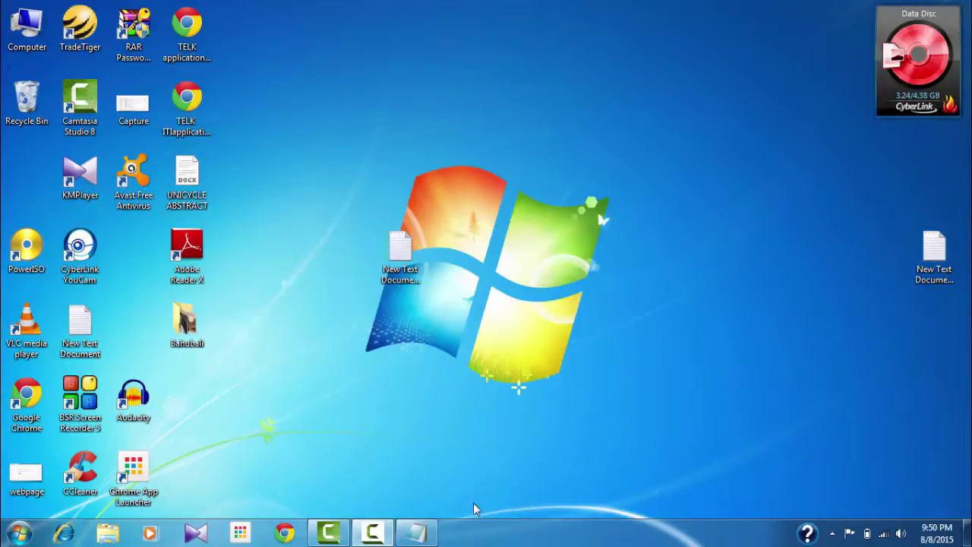
{"action": "left_click", "coordinate": [283, 533]}
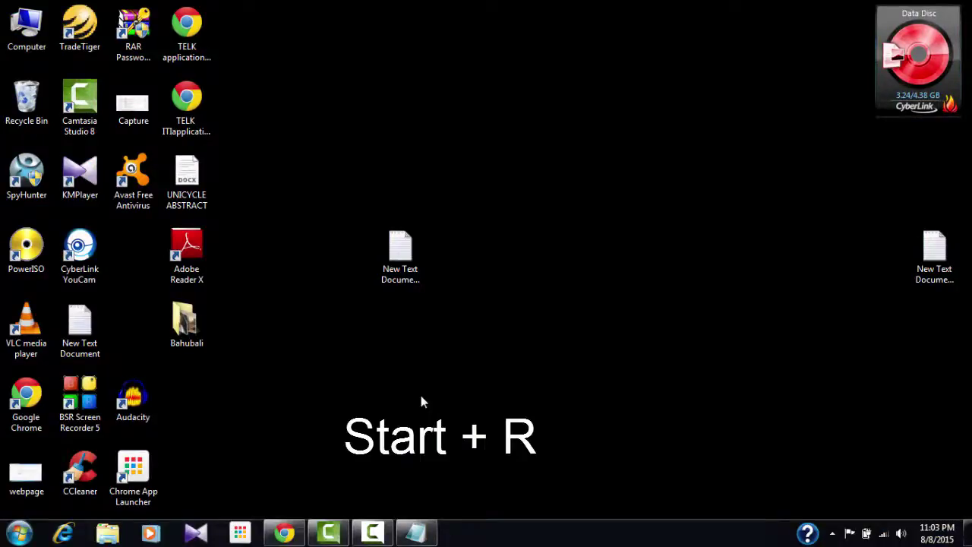
{"action": "key", "text": "super+r"}
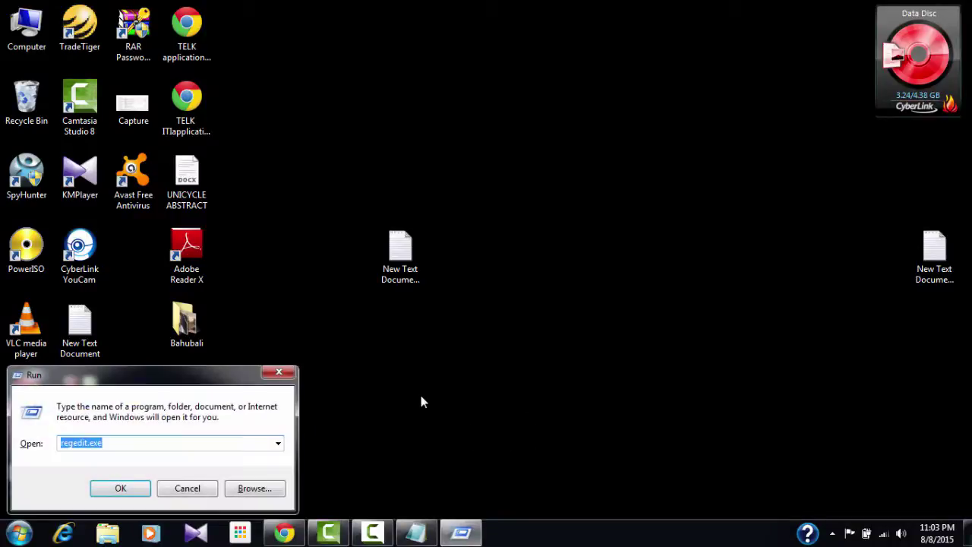